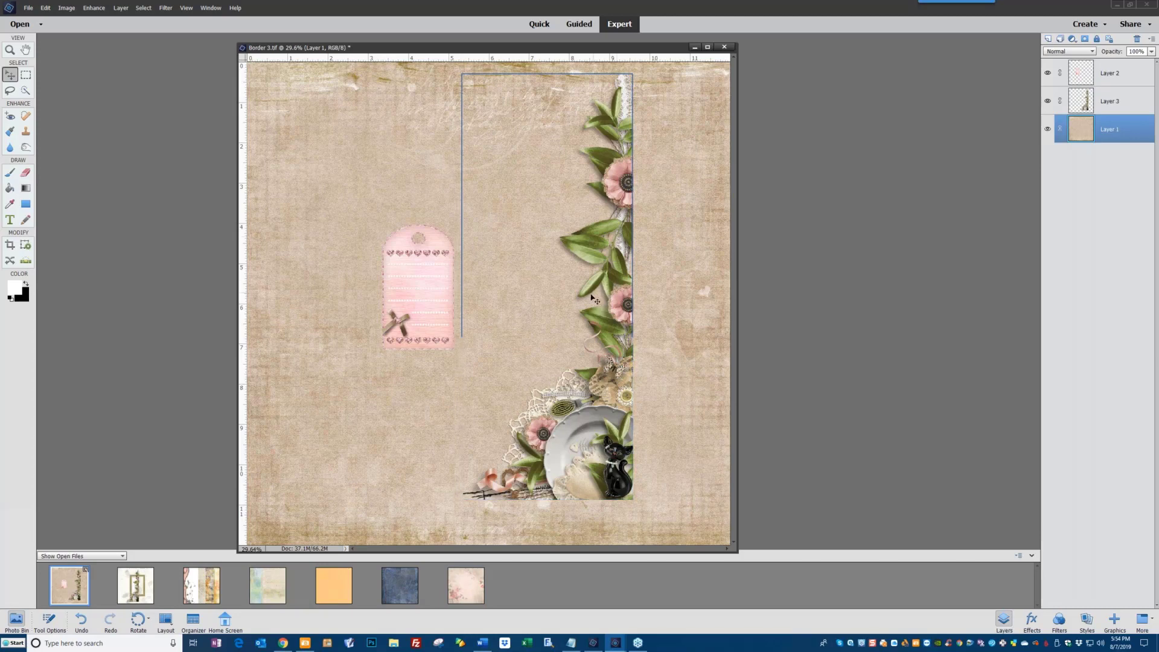
Step: Move the pink tag right and slightly up, closer to the flower border
{"action": "left_click_drag", "start_coordinate": [440, 293], "coordinate": [492, 273]}
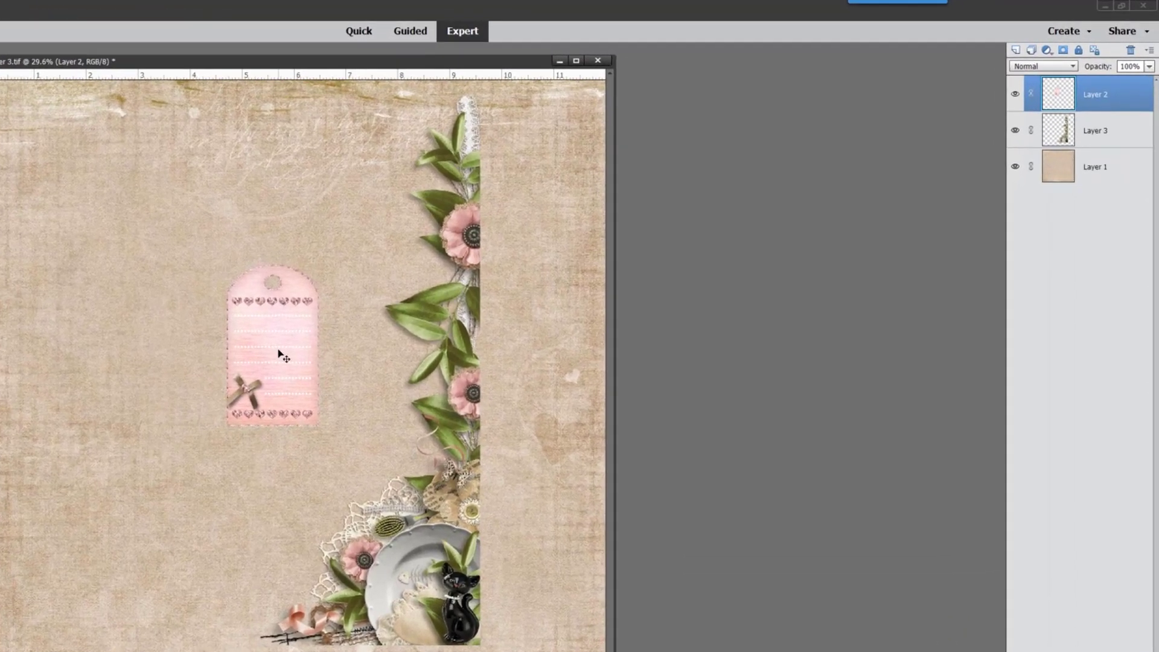
{"action": "key", "text": "ctrl+t"}
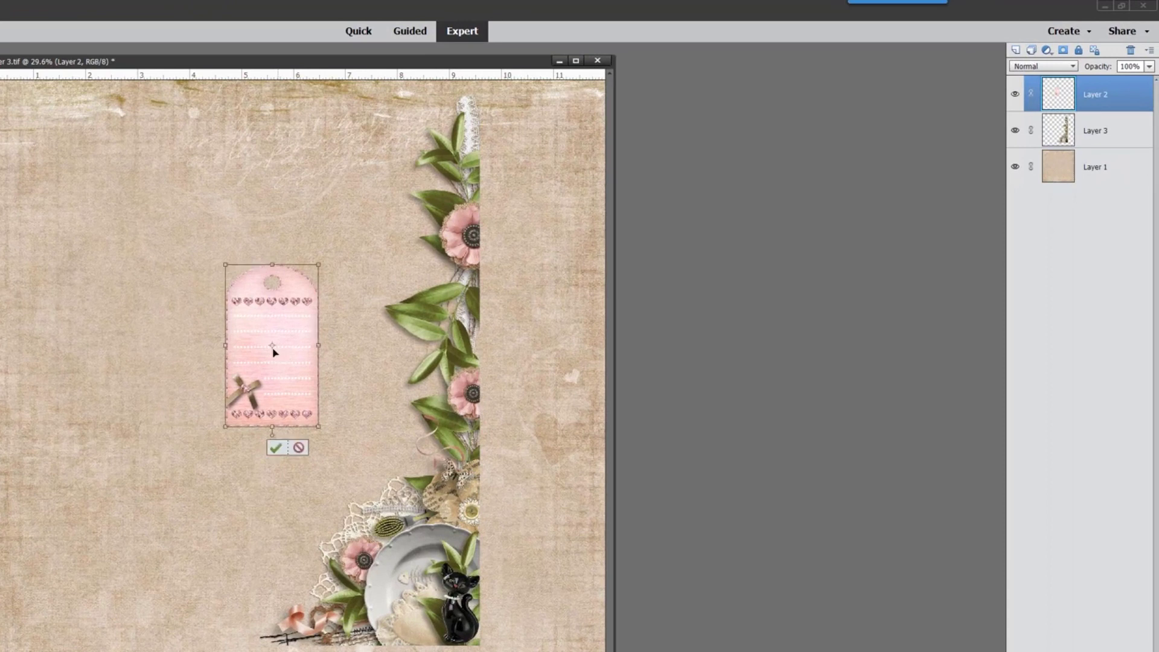
{"action": "left_click_drag", "start_coordinate": [354, 405], "coordinate": [349, 244]}
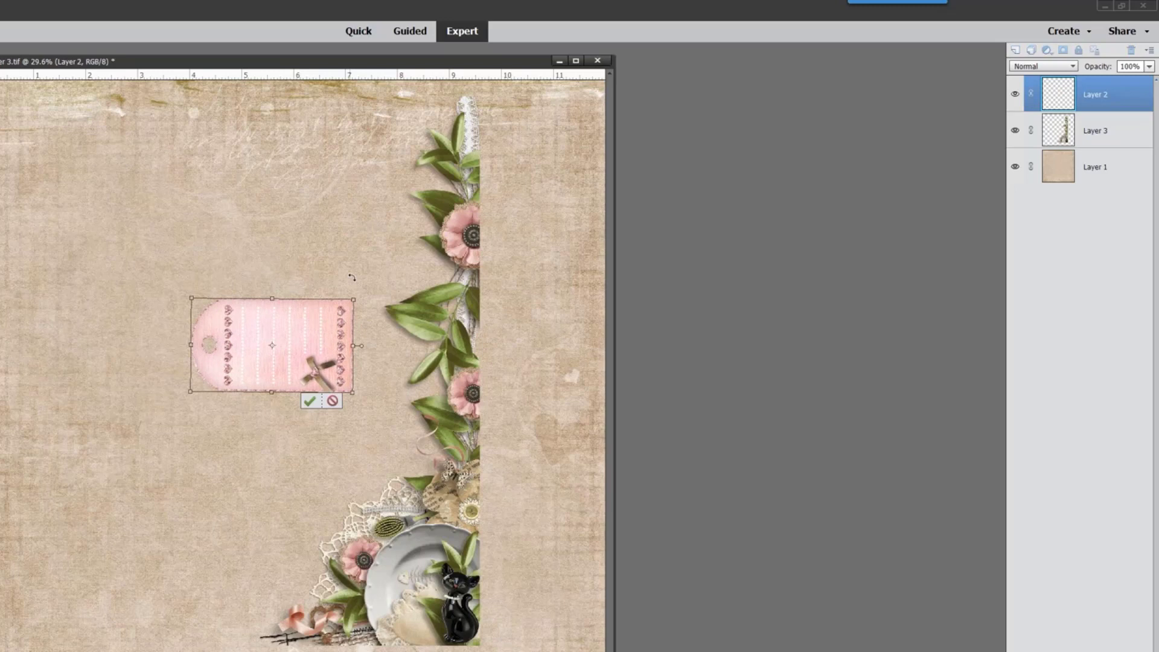
{"action": "left_click", "coordinate": [333, 404]}
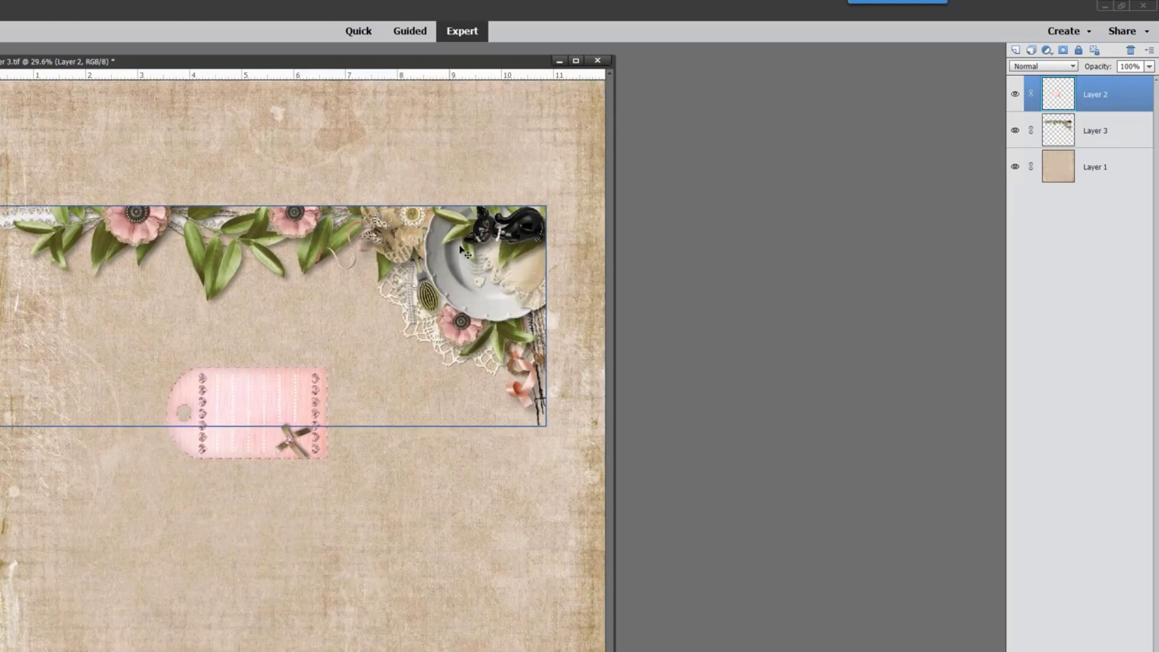
Step: Rotate the flower border 90° clockwise so it stands vertically, and place it along the page's right side, clear of the tag
{"action": "left_click", "coordinate": [468, 311]}
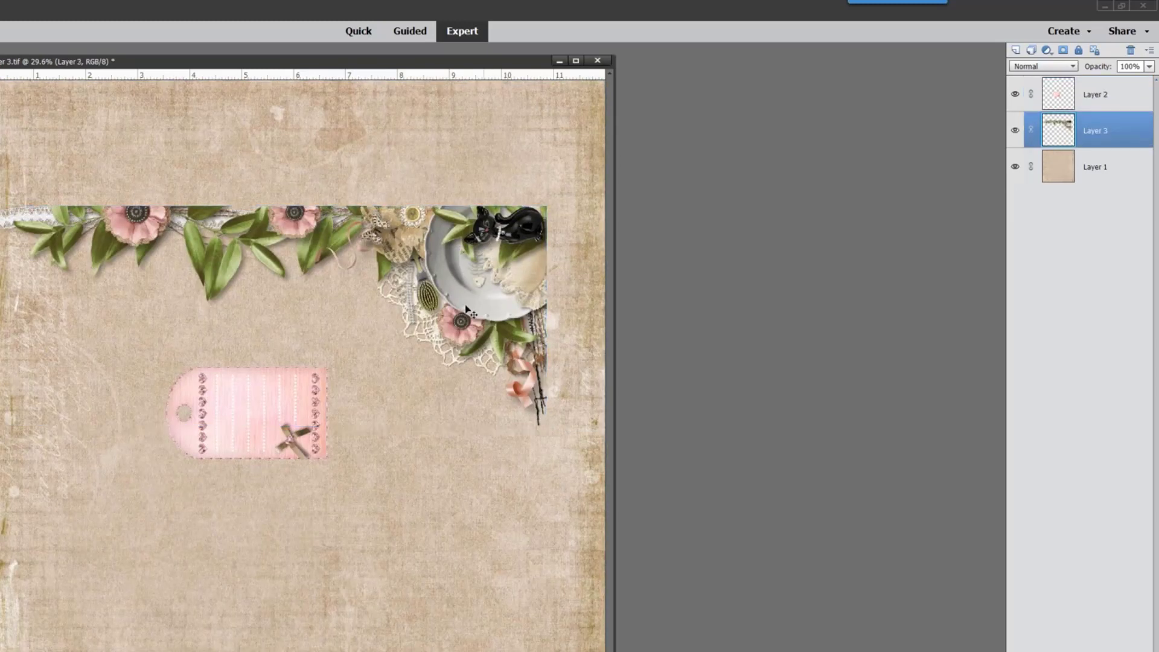
{"action": "key", "text": "ctrl+t"}
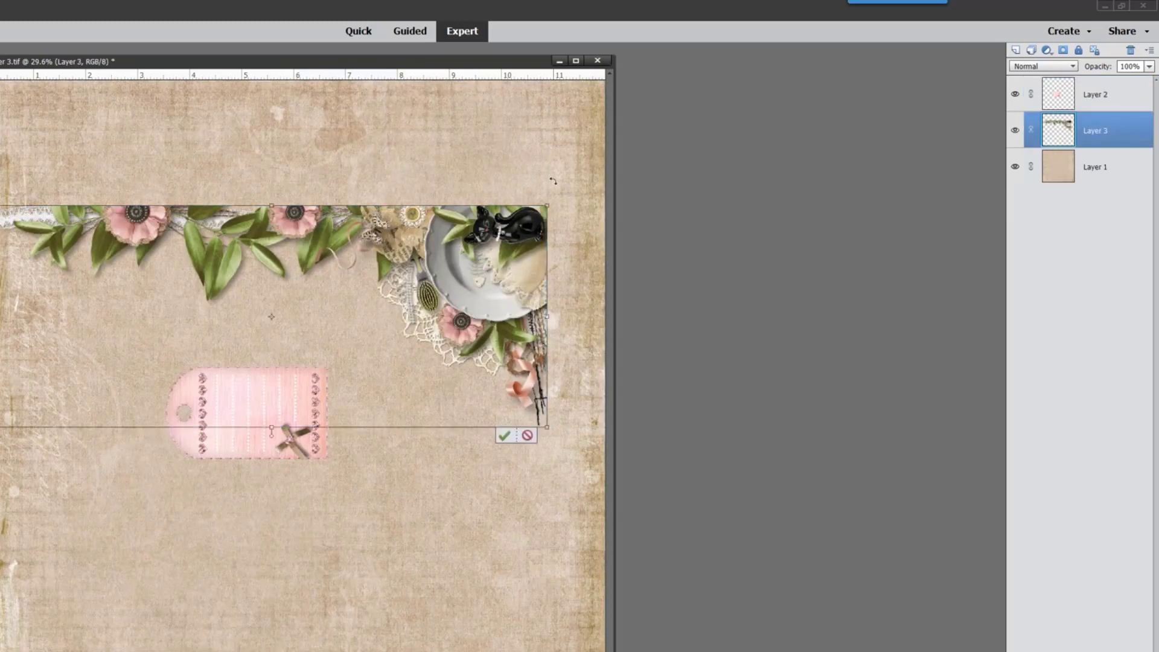
{"action": "left_click_drag", "start_coordinate": [553, 180], "coordinate": [411, 531]}
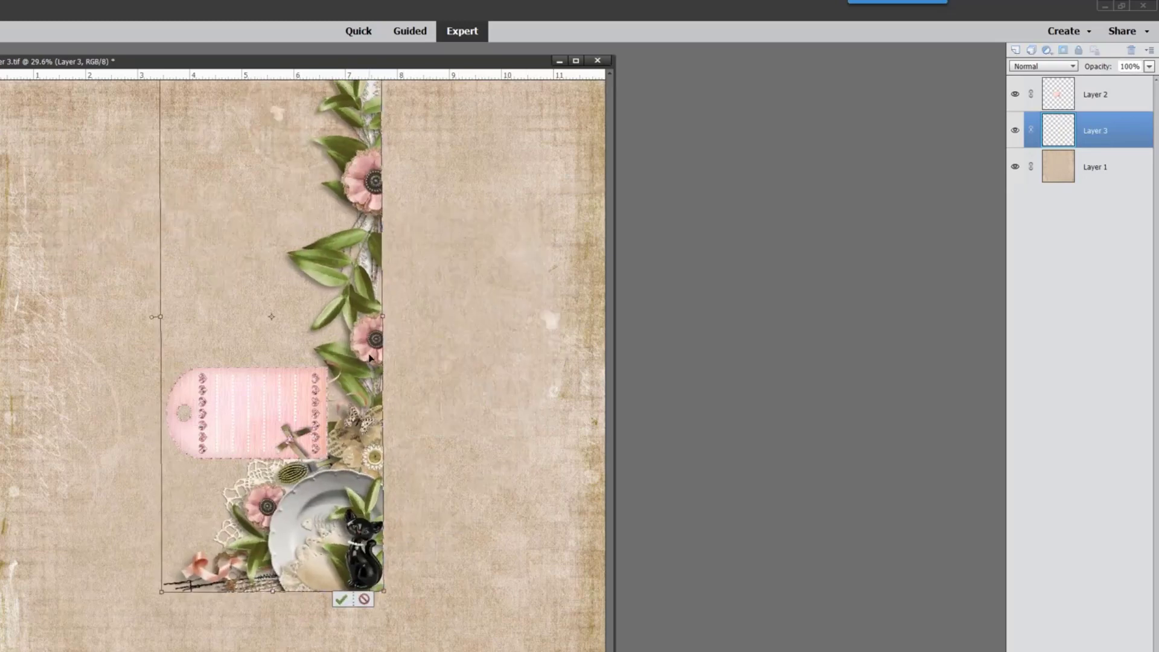
{"action": "left_click_drag", "start_coordinate": [370, 357], "coordinate": [513, 434]}
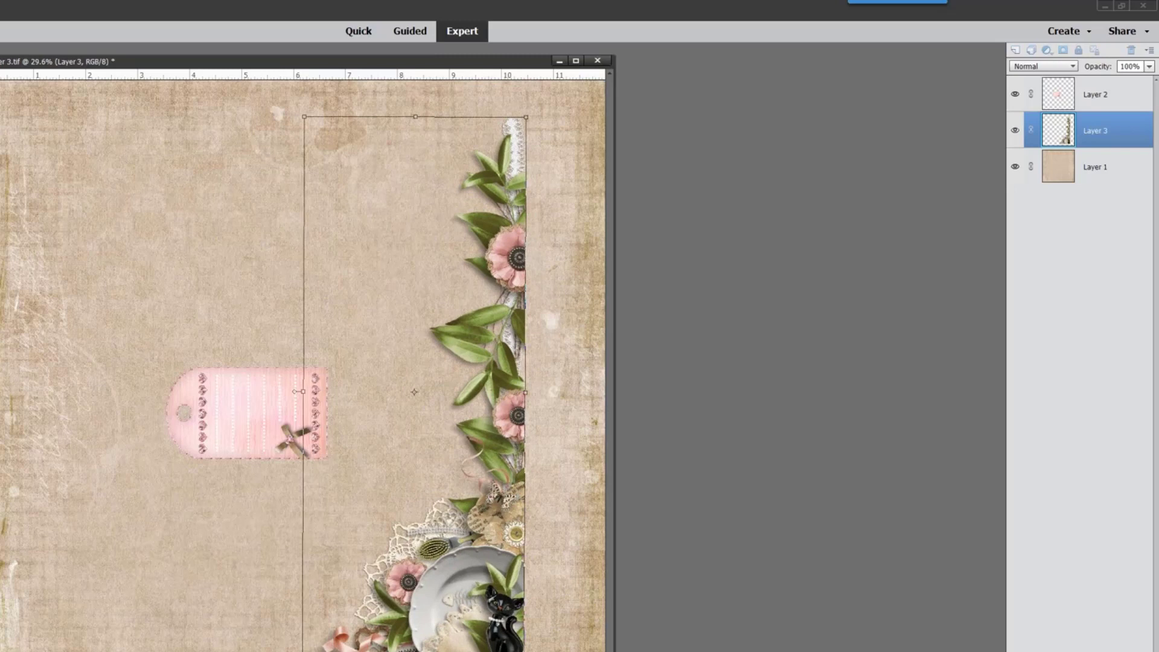
{"action": "key", "text": "Return"}
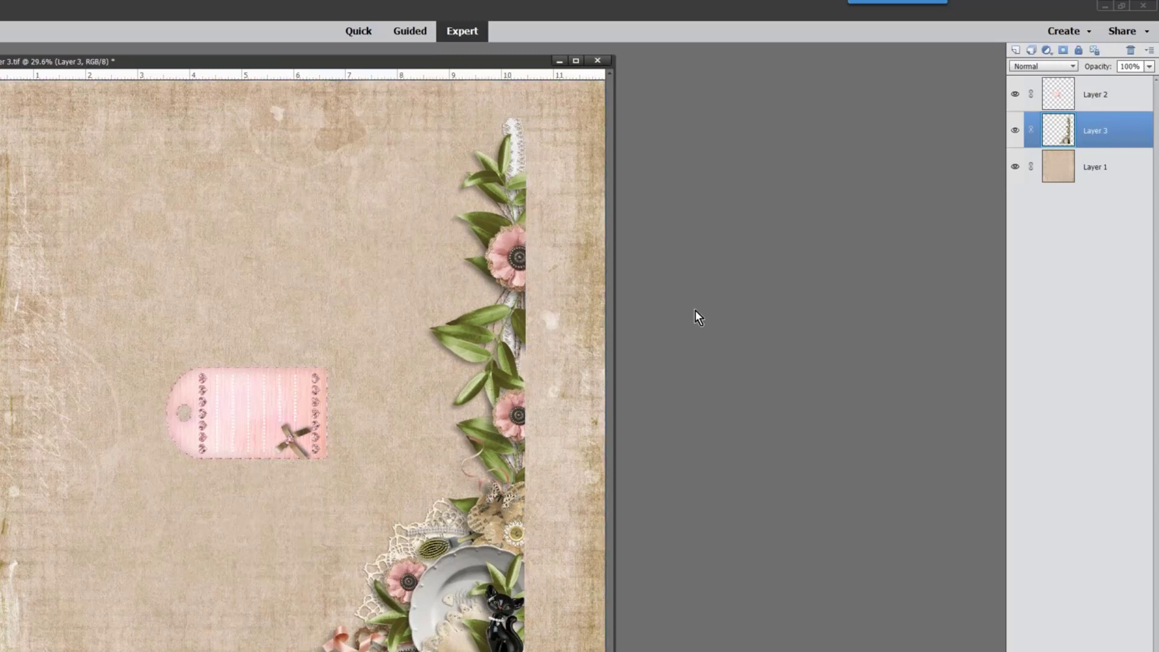
Step: Raise the tag on the page, and move the background paper layer to the top of the stack, clipped to the tag
{"action": "left_click_drag", "start_coordinate": [268, 389], "coordinate": [291, 298]}
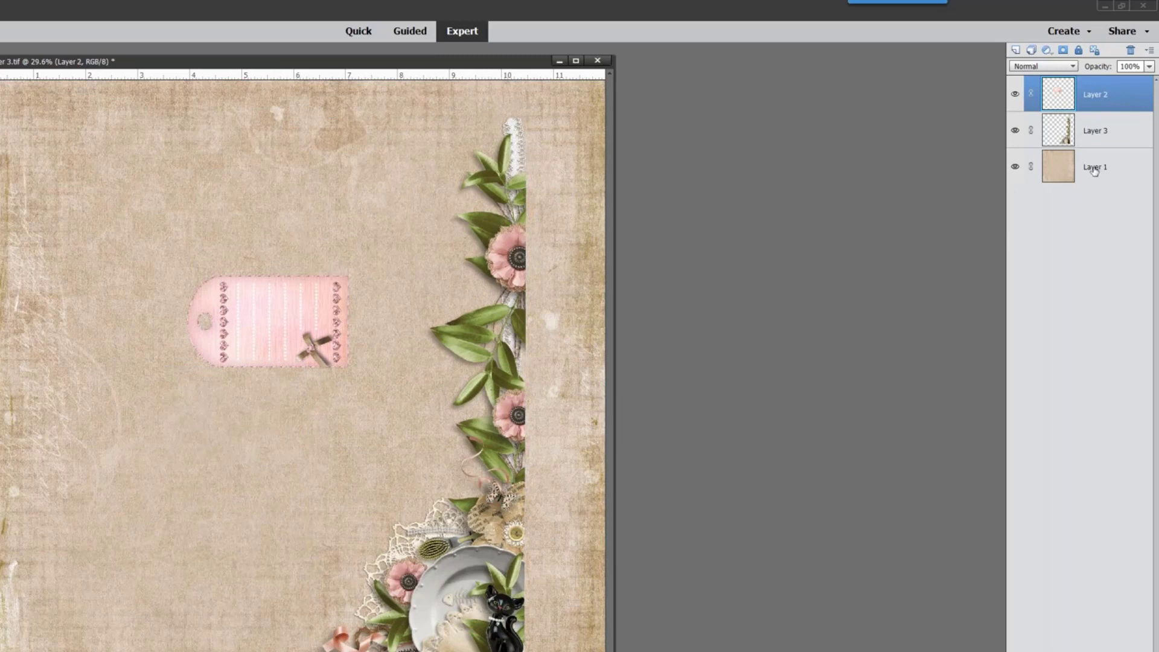
{"action": "left_click_drag", "start_coordinate": [1094, 171], "coordinate": [1101, 80]}
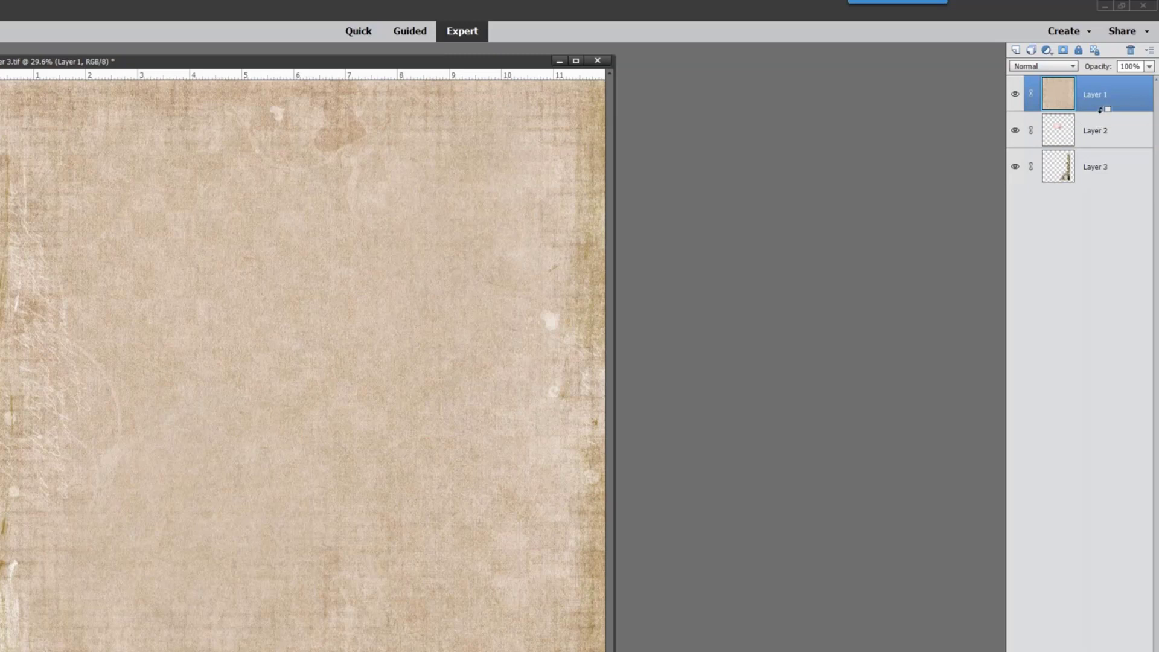
{"action": "left_click_drag", "start_coordinate": [1105, 104], "coordinate": [1101, 110]}
{"action": "left_click", "coordinate": [1100, 109], "text": "alt"}
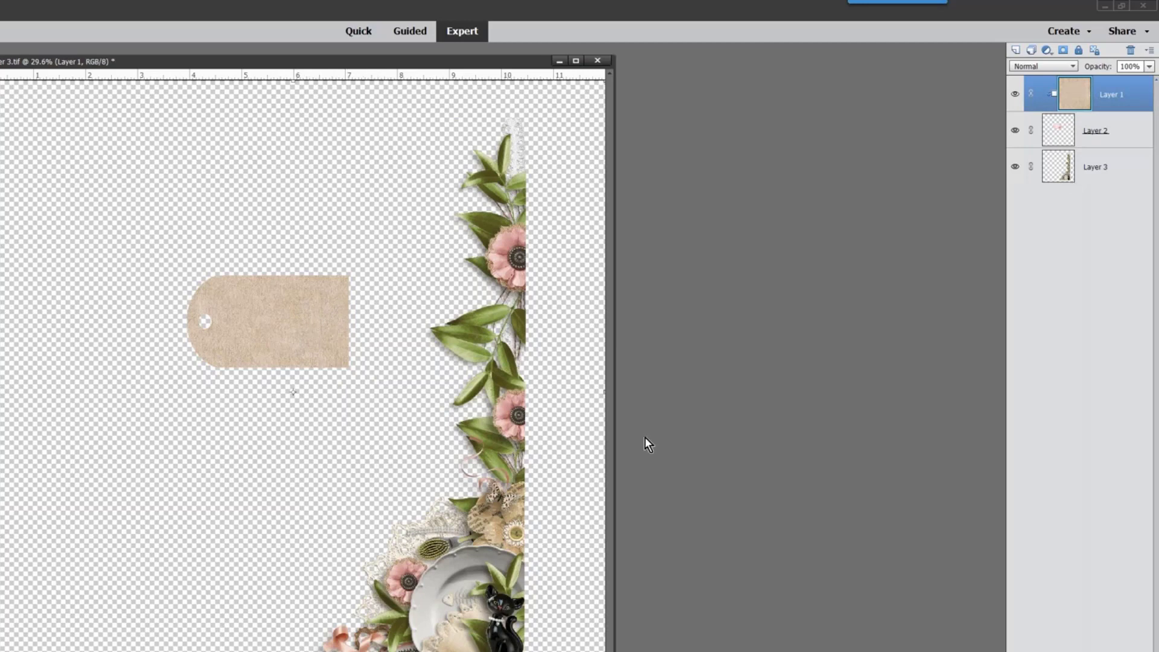
Step: Move the flower border over the tag's right end and bring its layer to the top of the stack
{"action": "left_click_drag", "start_coordinate": [489, 349], "coordinate": [359, 329]}
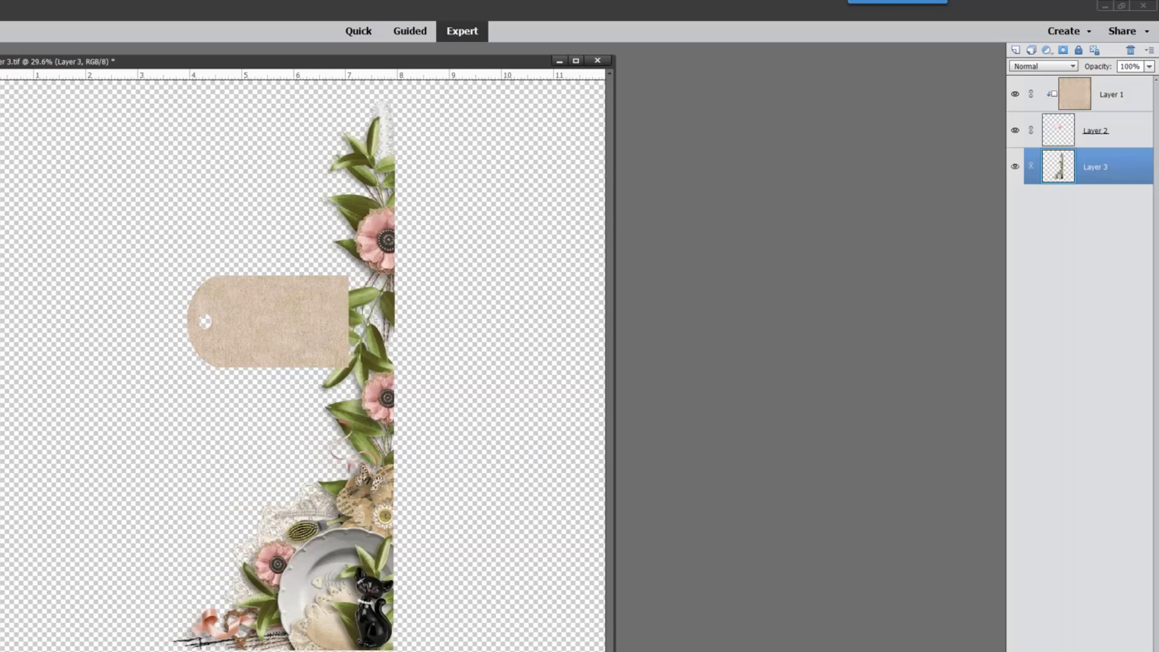
{"action": "left_click_drag", "start_coordinate": [1096, 167], "coordinate": [1110, 79]}
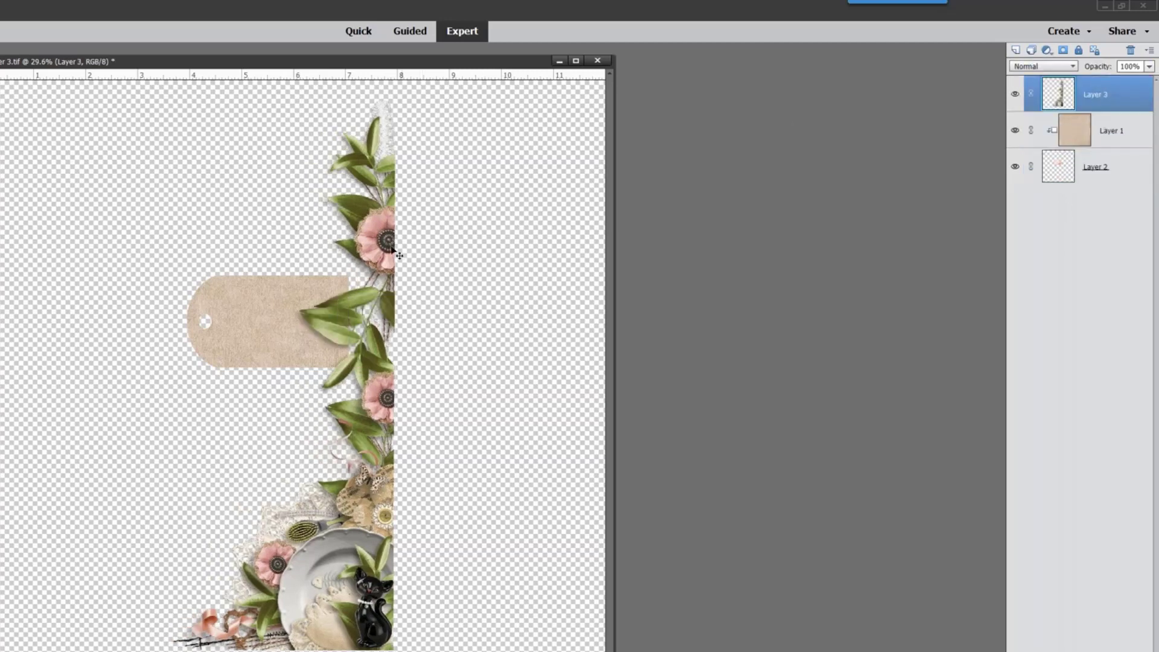
{"action": "left_click_drag", "start_coordinate": [396, 252], "coordinate": [361, 247]}
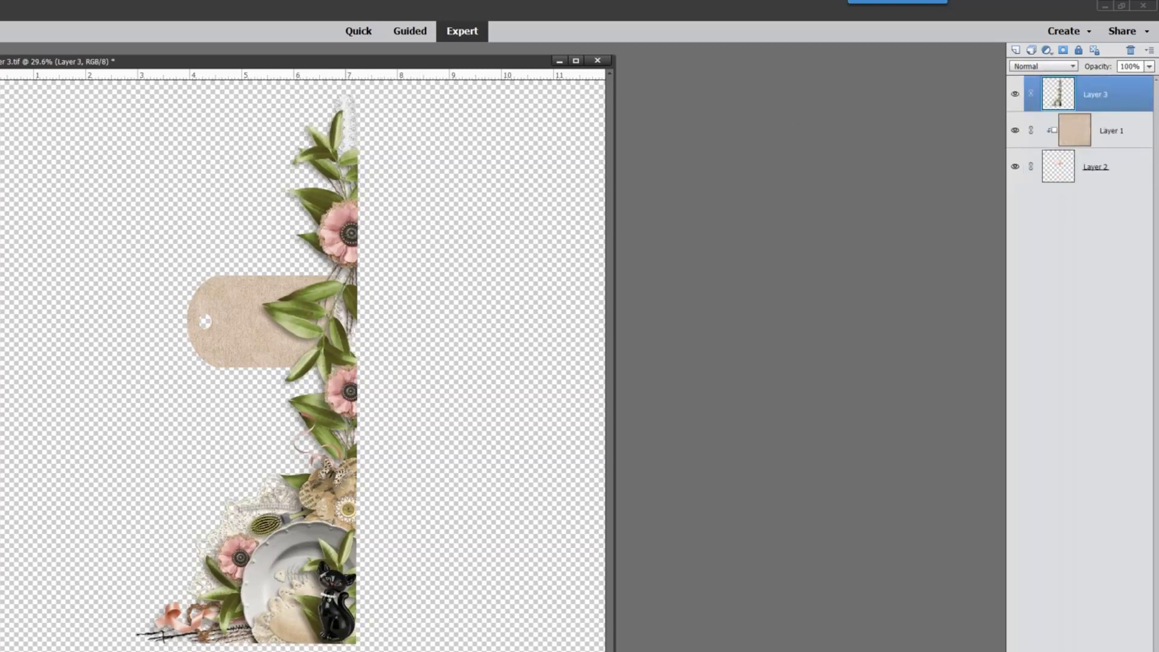
Step: Scale the flower border down, align it with the tag's lower-right corner, and clip it to the tag with the paper
{"action": "key", "text": "ctrl+t"}
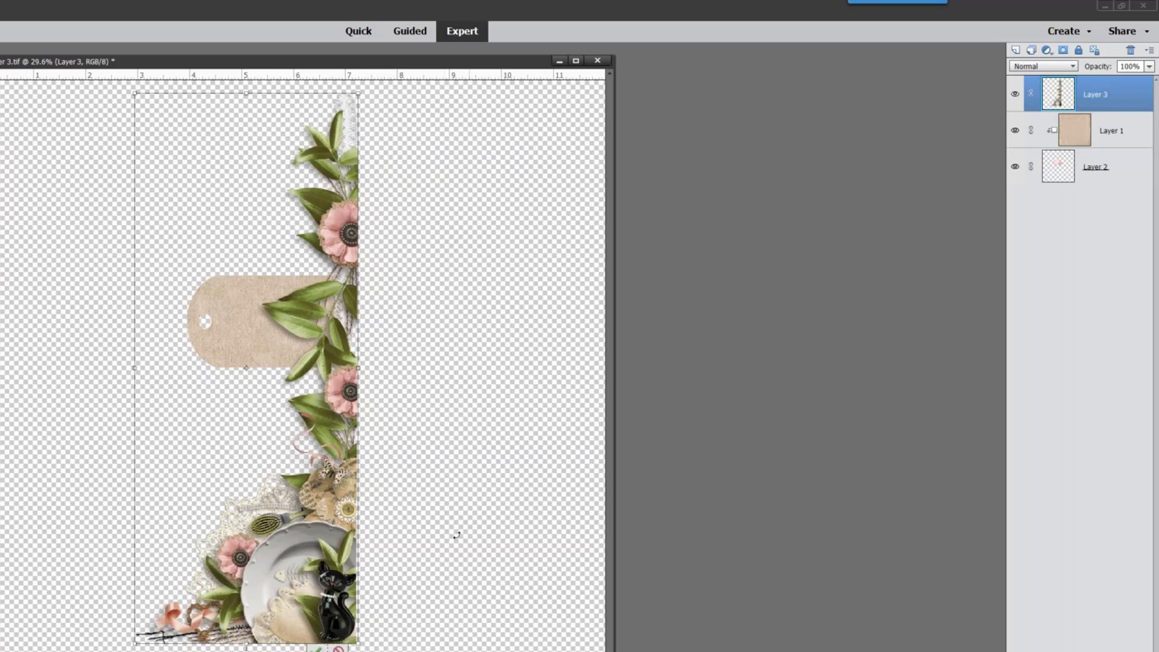
{"action": "left_click_drag", "start_coordinate": [358, 645], "coordinate": [261, 299]}
{"action": "left_click_drag", "start_coordinate": [221, 217], "coordinate": [344, 272]}
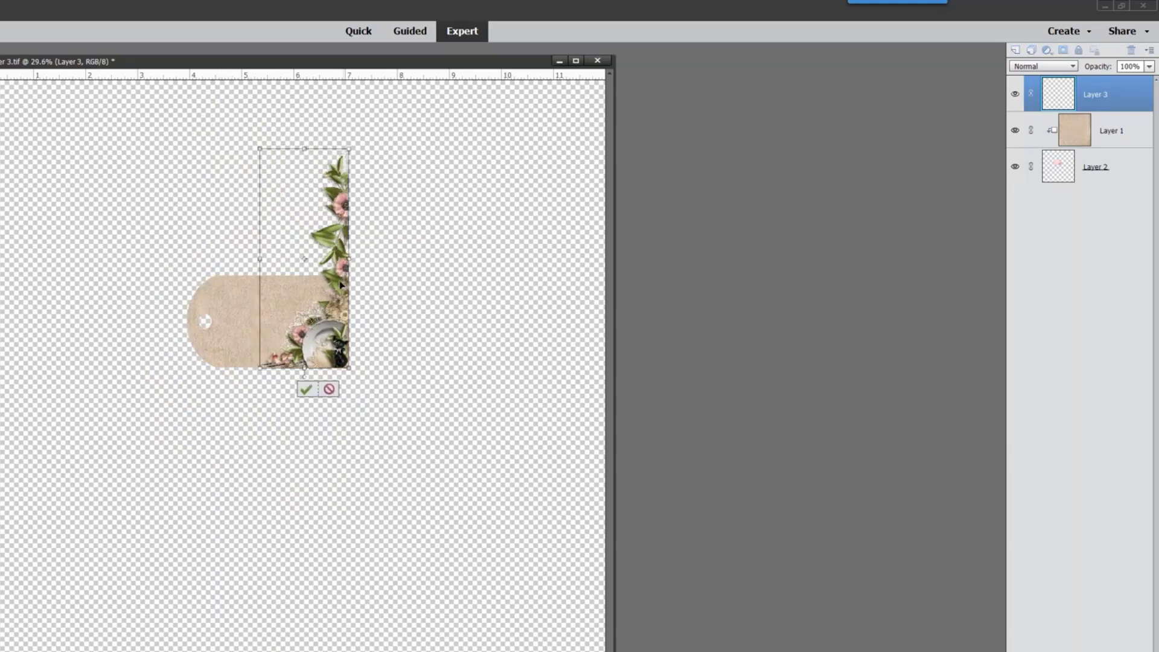
{"action": "left_click", "coordinate": [313, 389]}
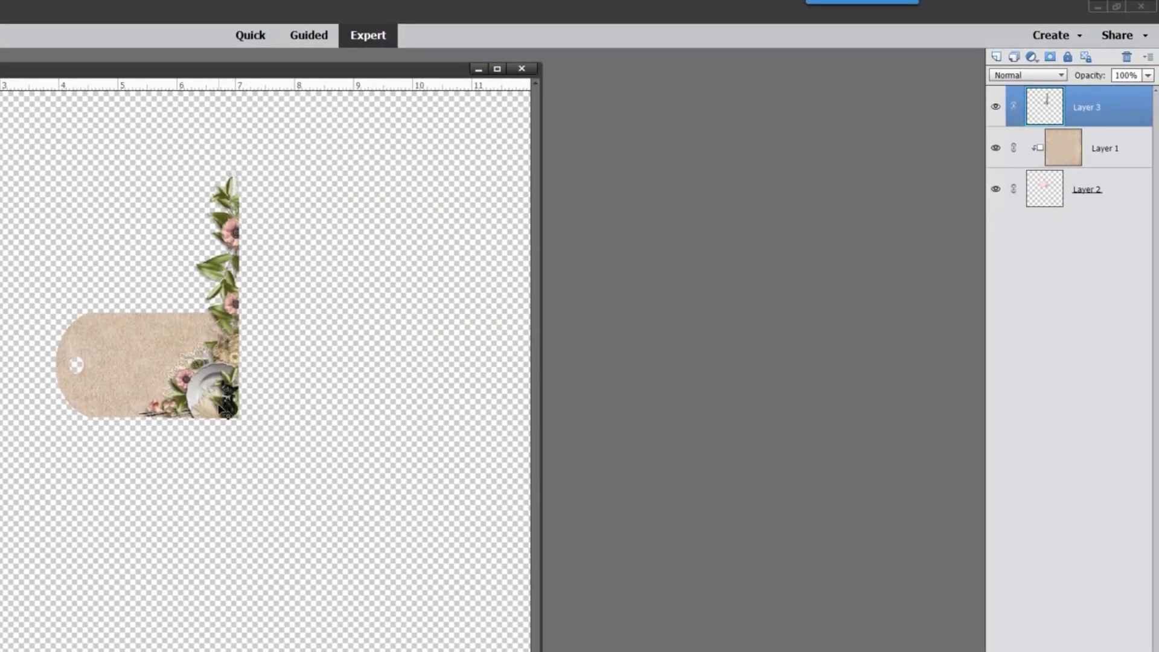
{"action": "left_click", "coordinate": [1121, 125], "text": "alt"}
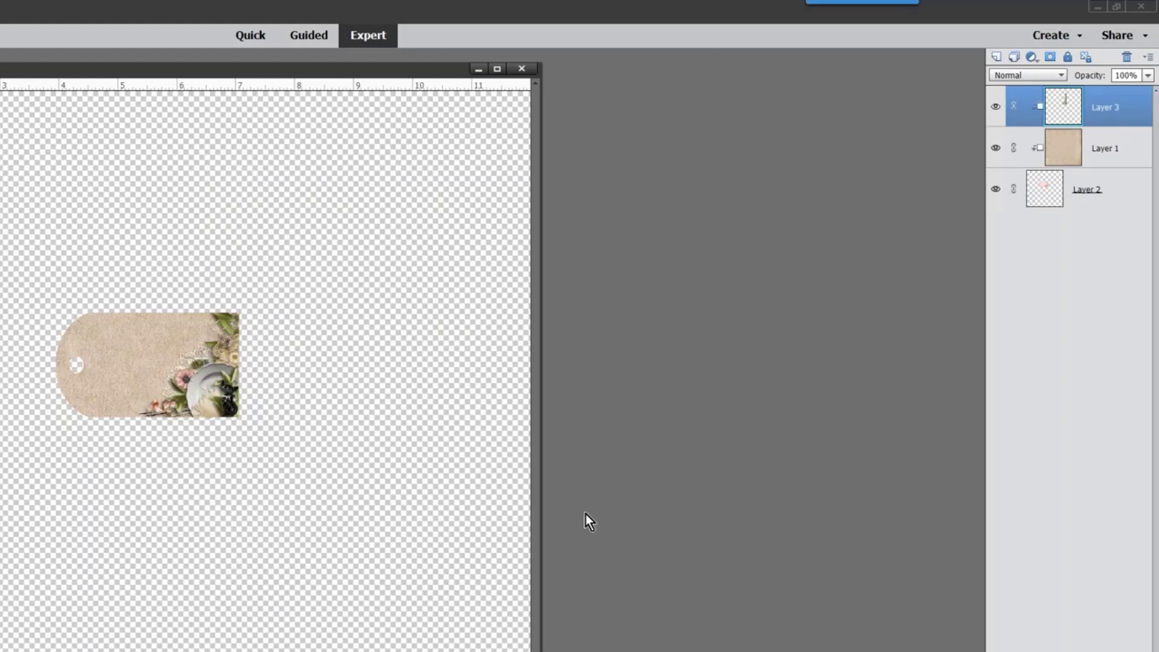
Step: Try rotating the whole image 90° left, undo it, and rotate the image 90° right instead
{"action": "scroll", "coordinate": [357, 390], "scroll_direction": "up", "scroll_amount": 1}
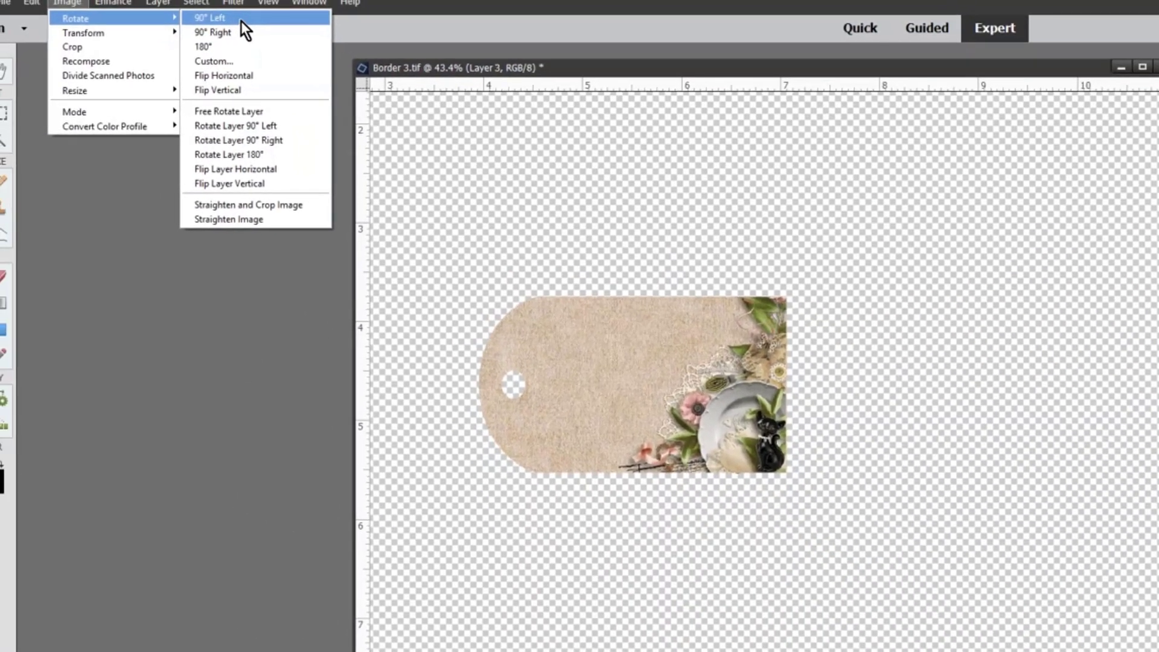
{"action": "left_click", "coordinate": [241, 21]}
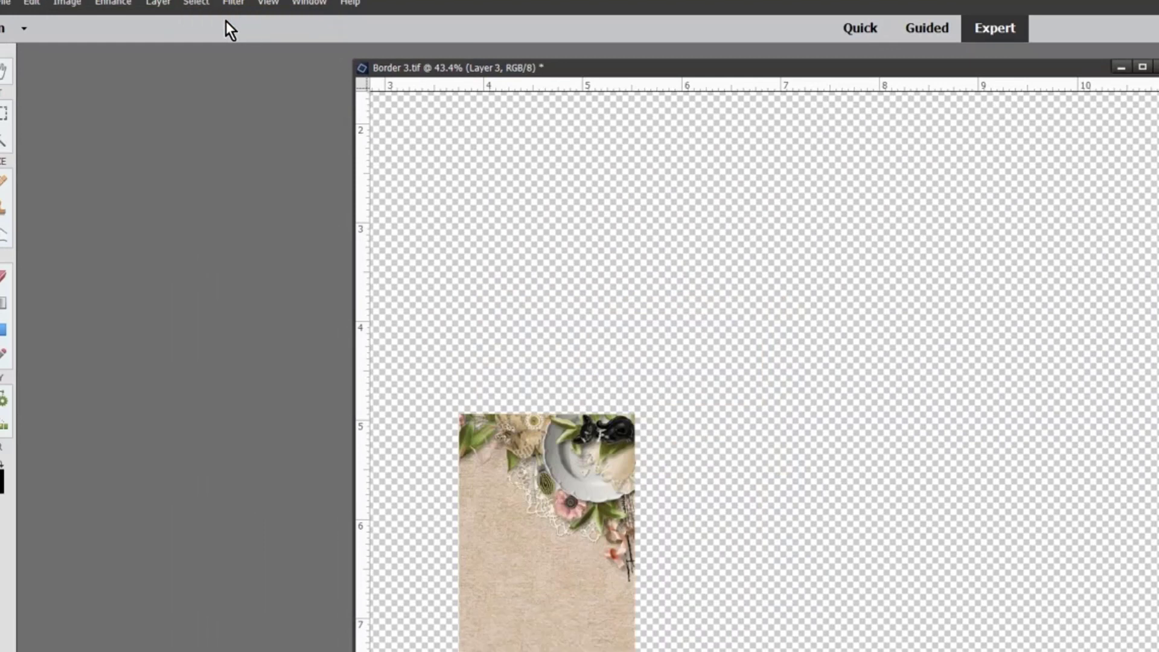
{"action": "left_click", "coordinate": [66, 7]}
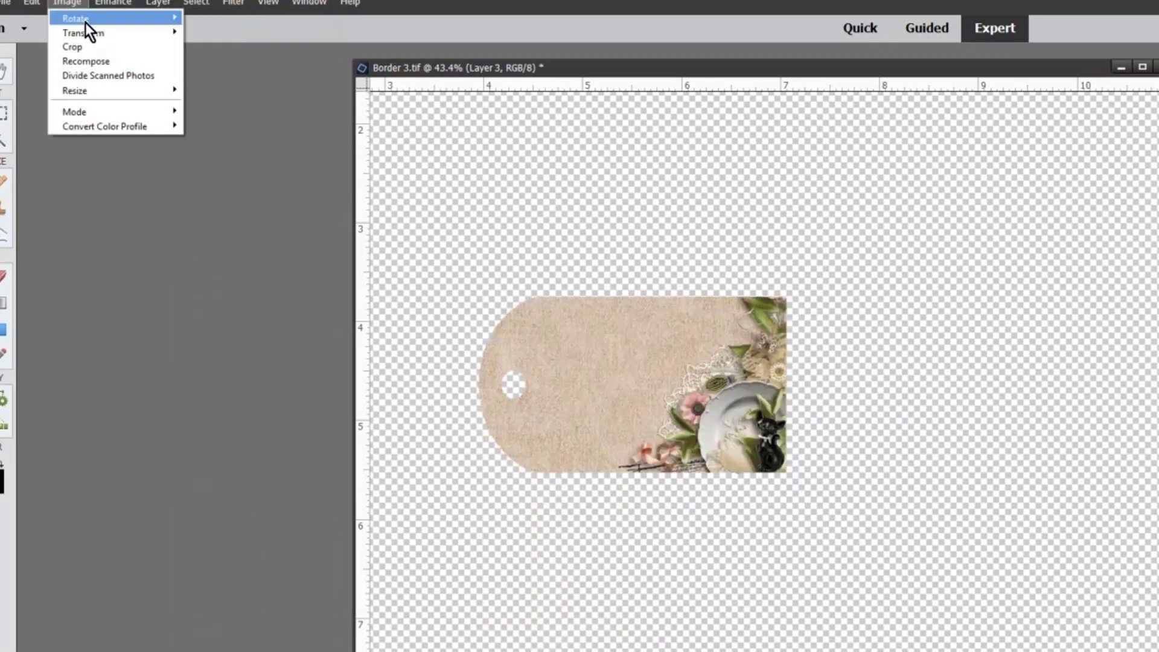
{"action": "mouse_move", "coordinate": [85, 22]}
{"action": "left_click", "coordinate": [212, 32]}
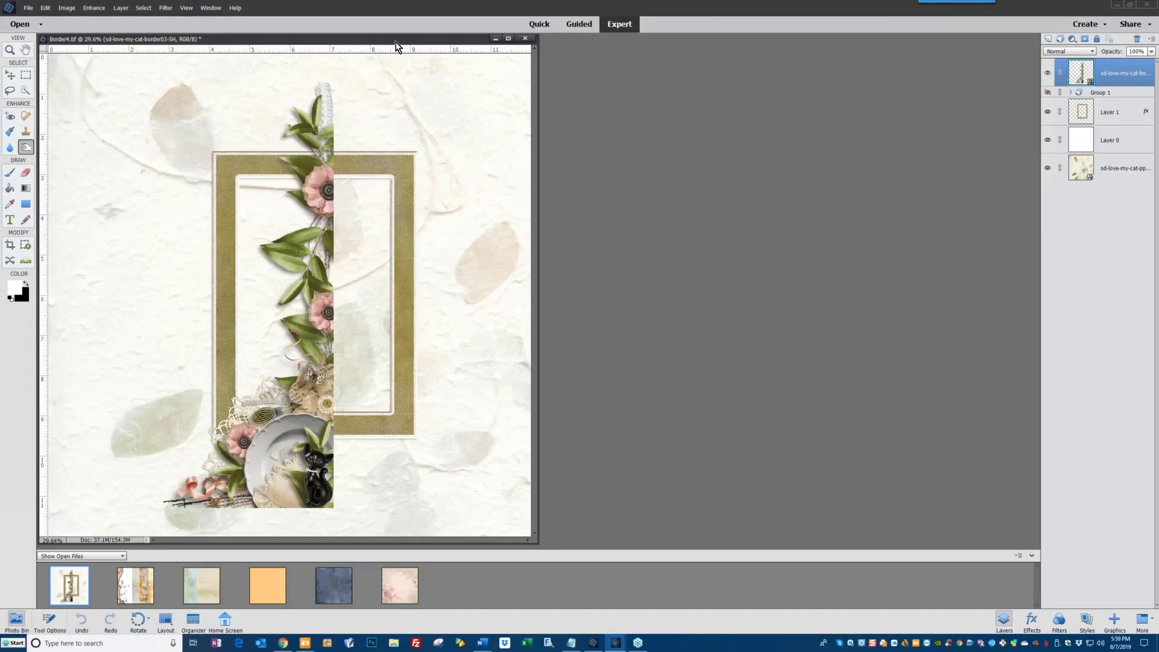
Step: In Border4.tif, move the flower border from the middle of the page to the frame's left edge
{"action": "left_click_drag", "start_coordinate": [396, 41], "coordinate": [576, 42]}
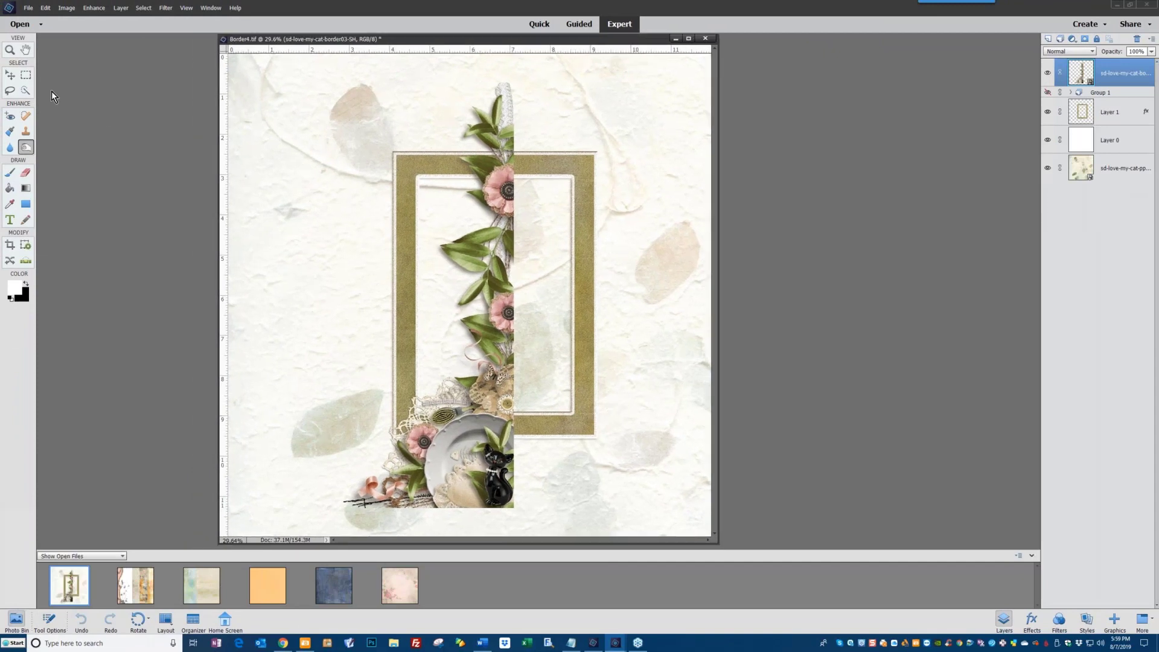
{"action": "left_click", "coordinate": [10, 74]}
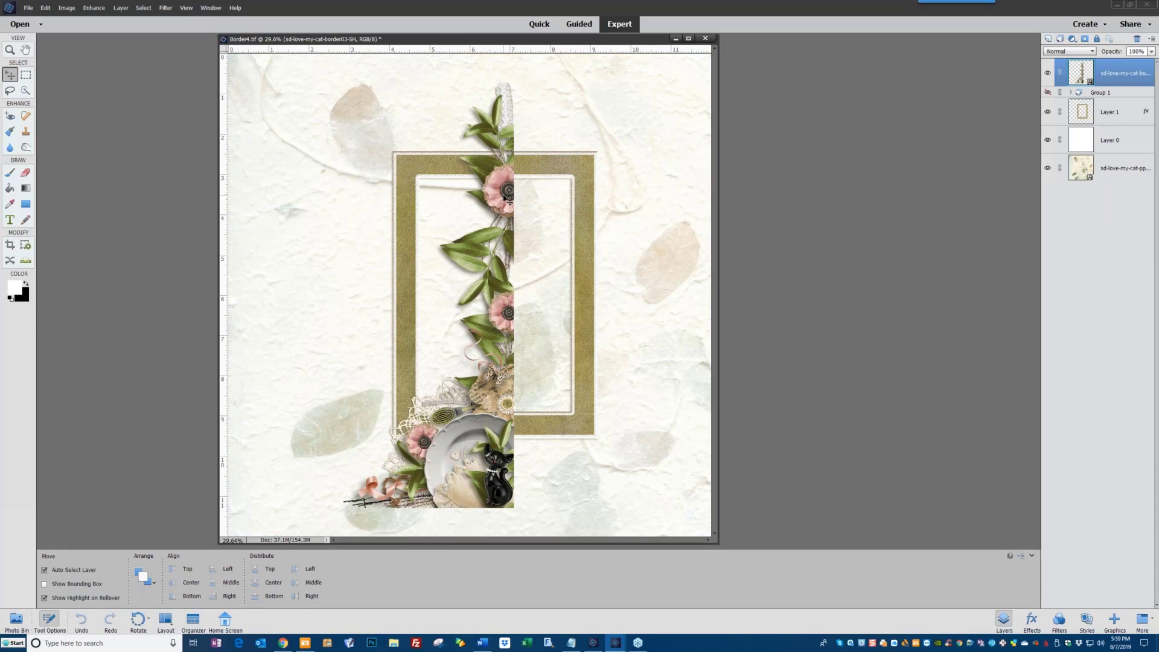
{"action": "left_click_drag", "start_coordinate": [505, 197], "coordinate": [687, 232]}
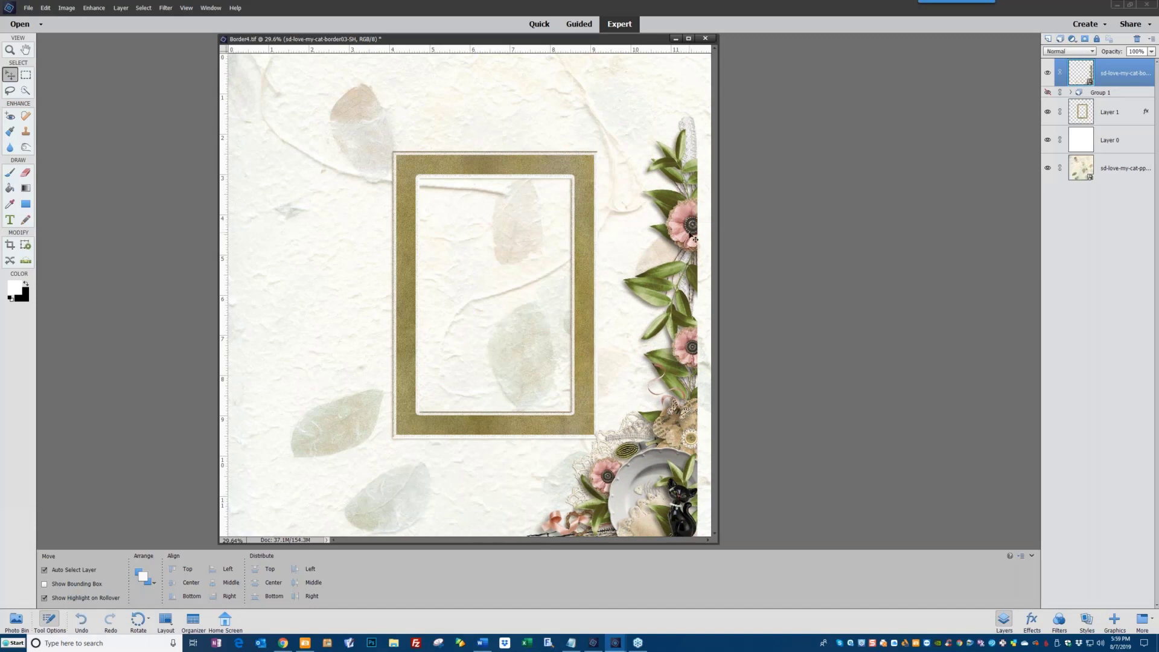
{"action": "left_click_drag", "start_coordinate": [695, 240], "coordinate": [392, 181]}
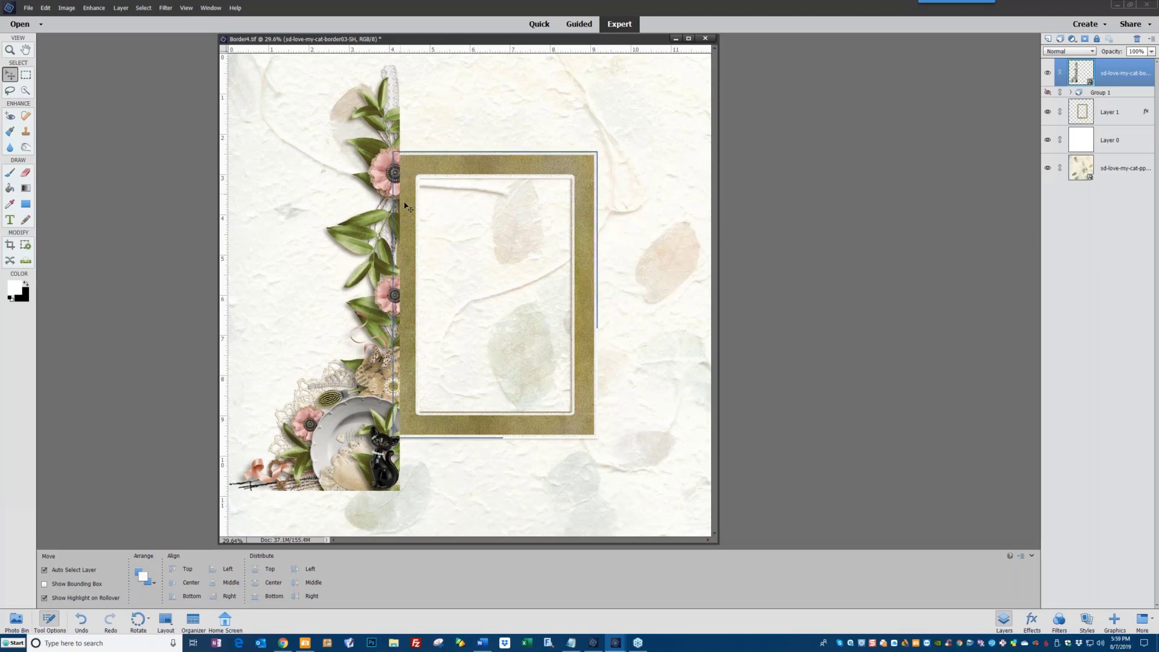
Step: Scale the flower border to about 77%, flush with the frame's lower-left side, and tuck its layer behind the frame
{"action": "key", "text": "ctrl+t"}
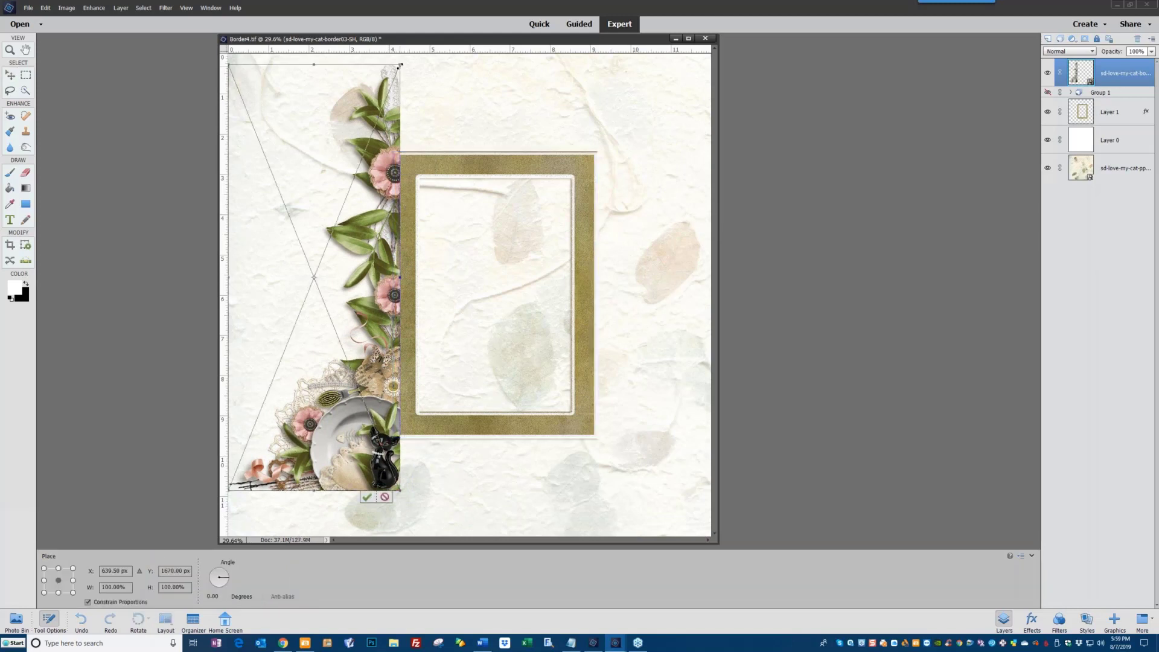
{"action": "left_click_drag", "start_coordinate": [398, 64], "coordinate": [398, 143]}
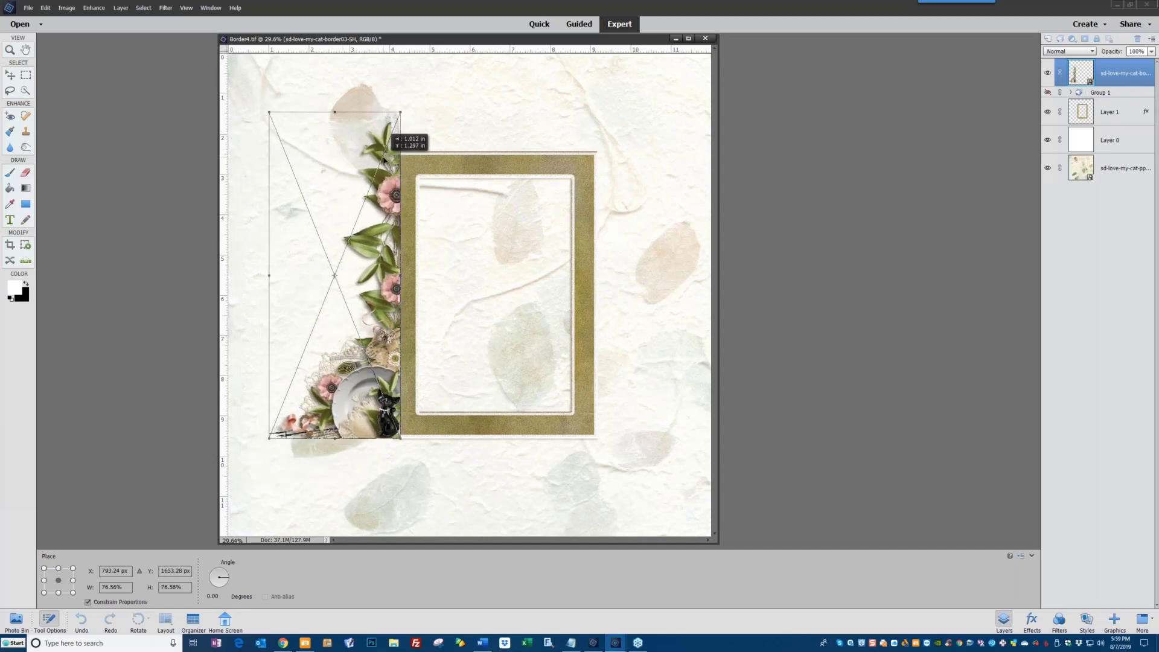
{"action": "left_click", "coordinate": [364, 449]}
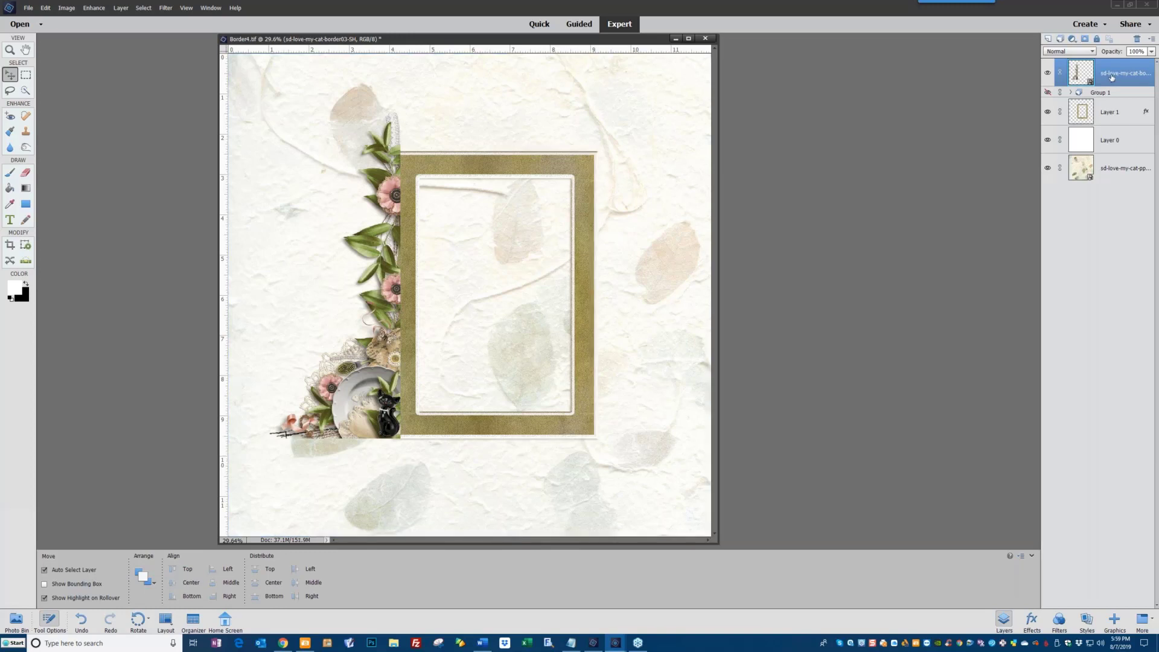
{"action": "left_click_drag", "start_coordinate": [1112, 78], "coordinate": [1110, 127]}
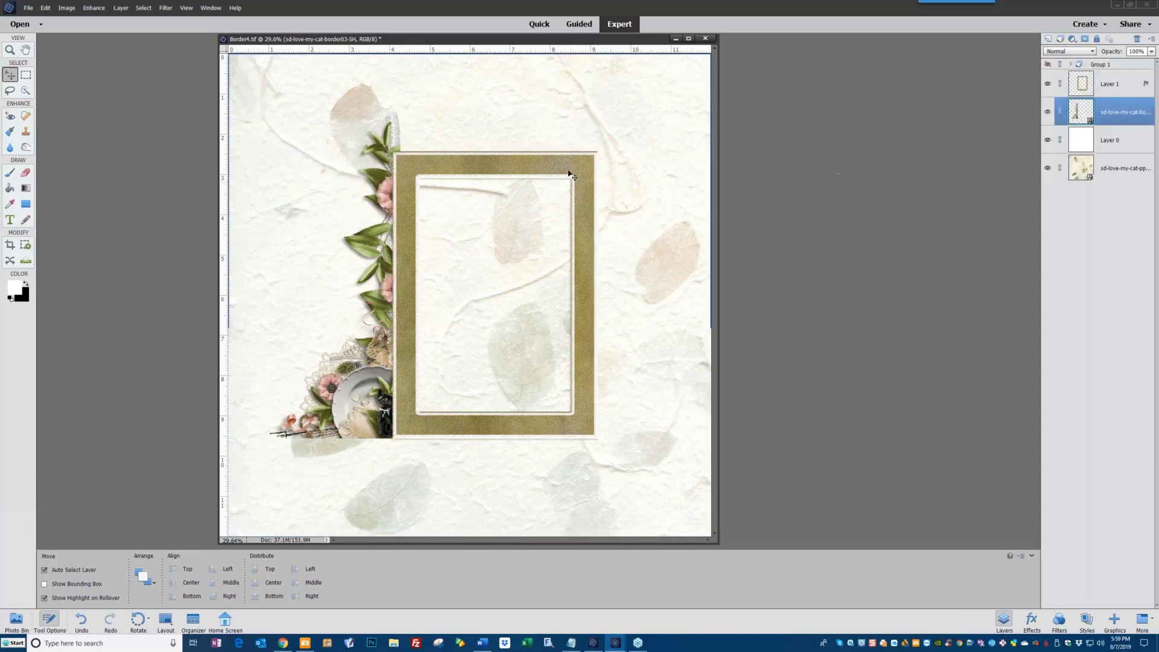
{"action": "left_click_drag", "start_coordinate": [383, 203], "coordinate": [383, 204]}
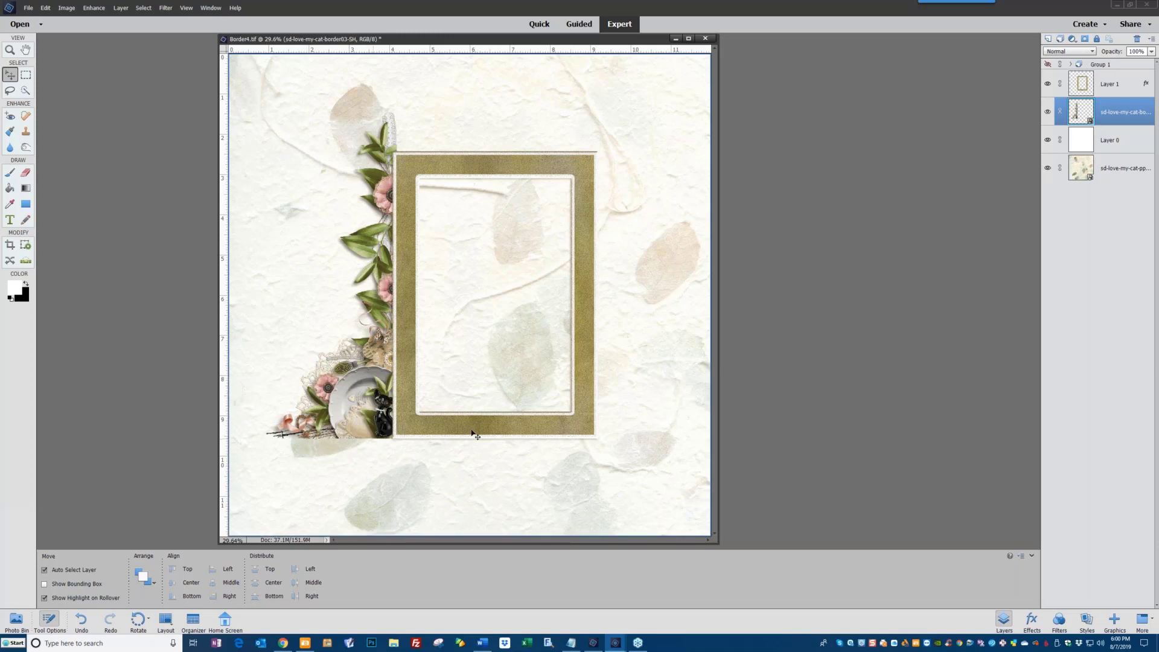
Step: Show Group 1 with the photo and embellishments, and expand it to list its layers
{"action": "left_click", "coordinate": [1047, 64]}
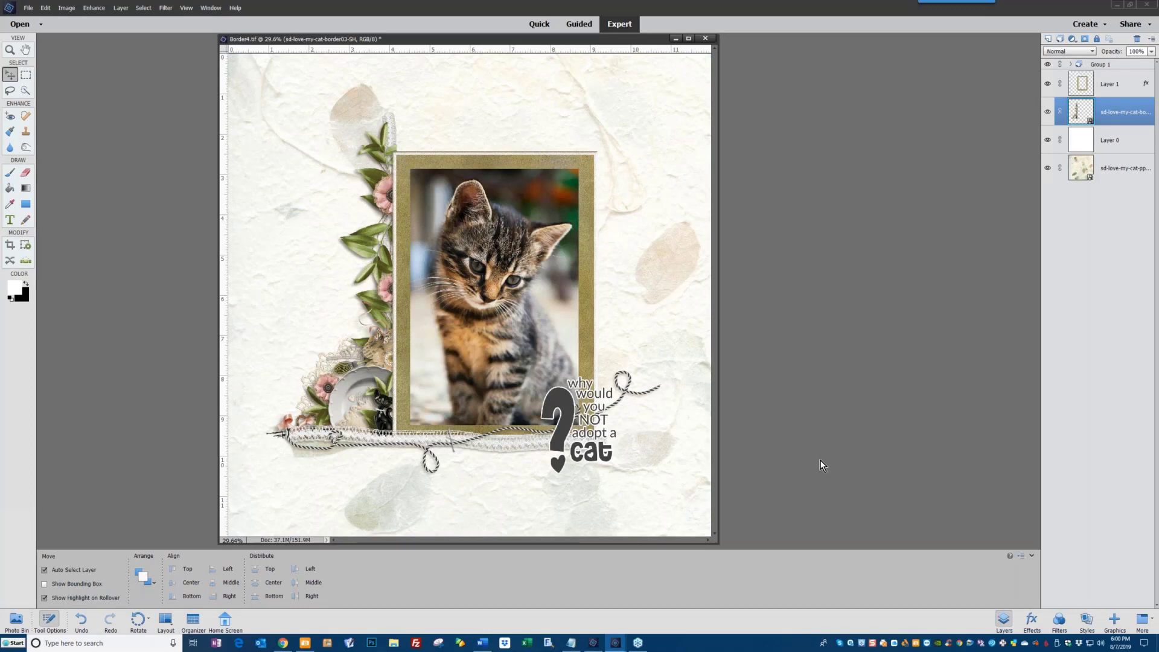
{"action": "left_click", "coordinate": [1070, 66]}
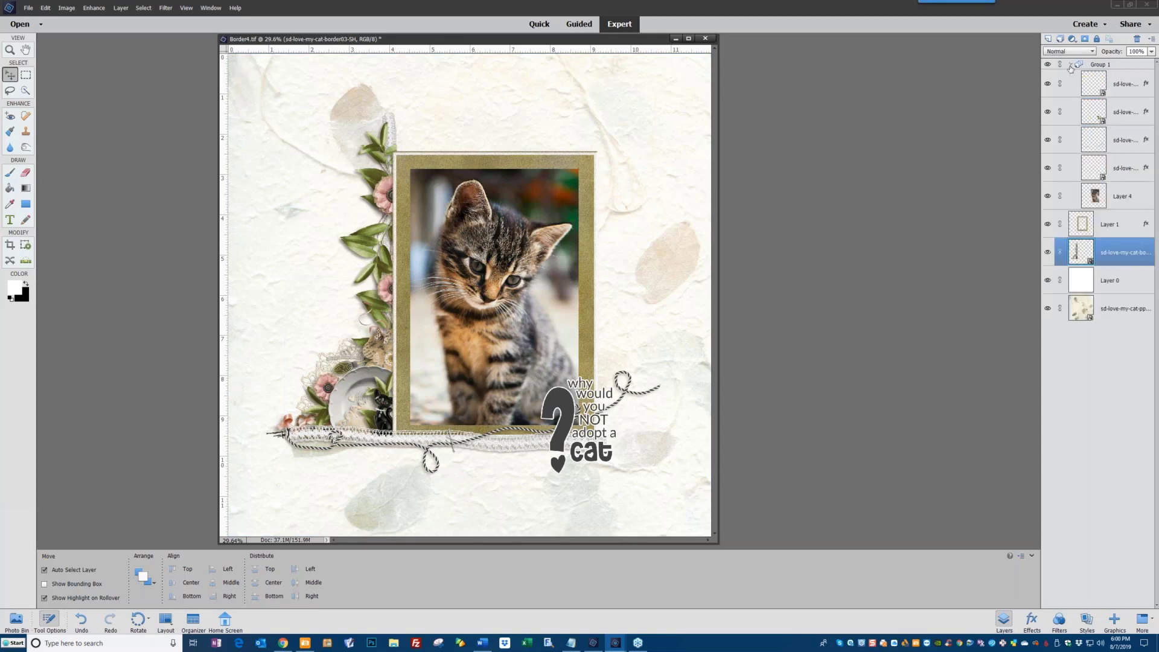